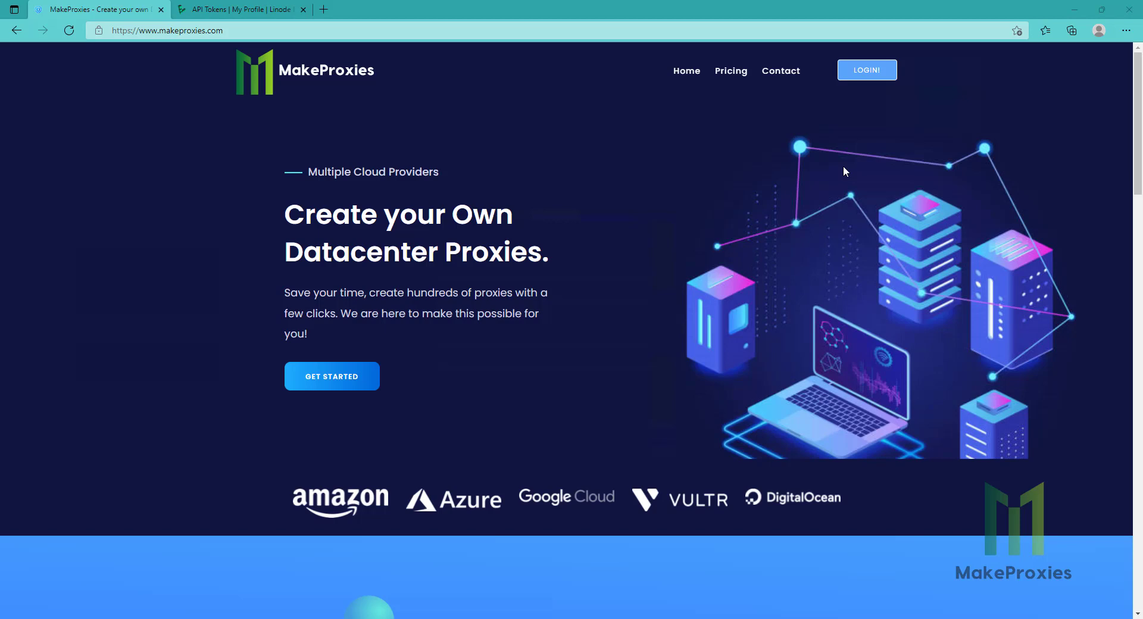
# Step: Log in to MakeProxies from the homepage using the saved email and password
pyautogui.scroll(-3, 481, 327)
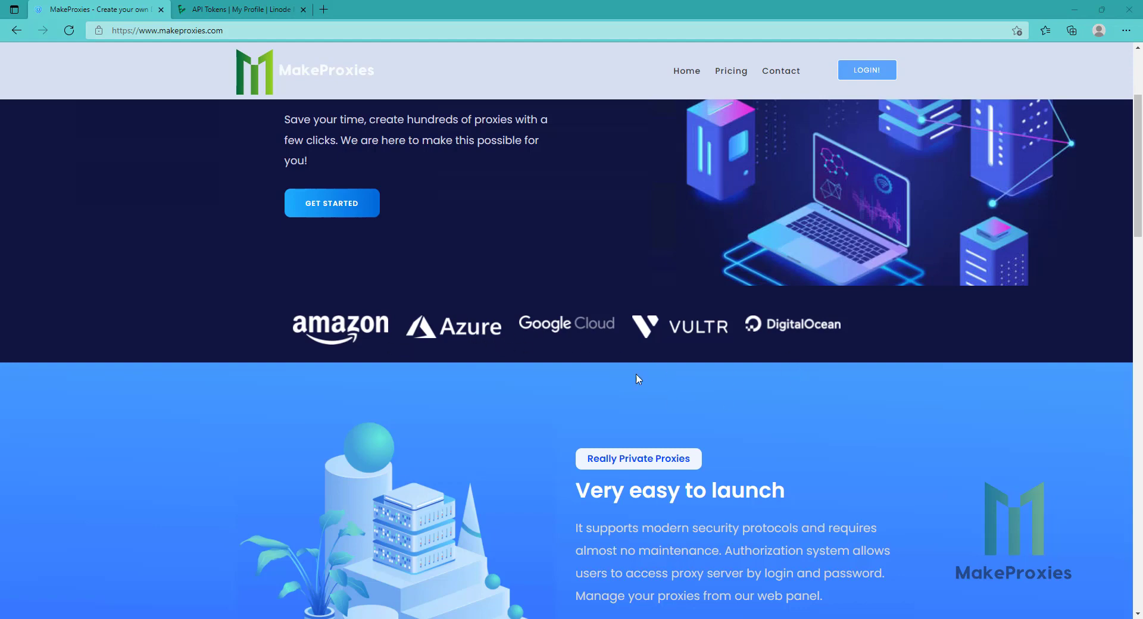
pyautogui.scroll(-3, 822, 404)
pyautogui.scroll(5, 831, 365)
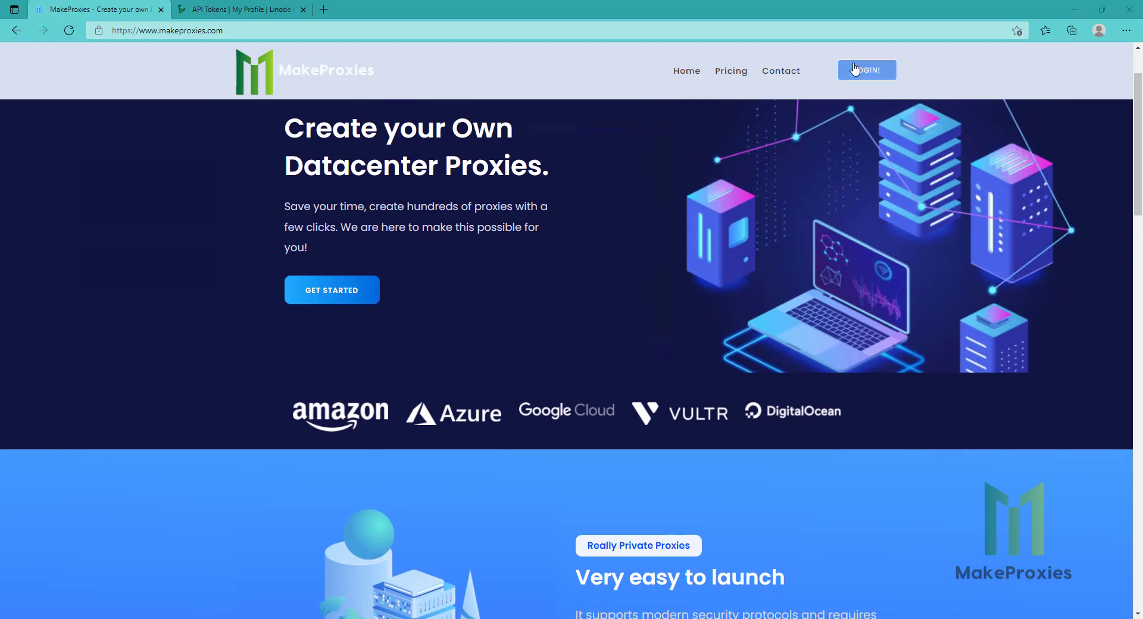
pyautogui.click(865, 71)
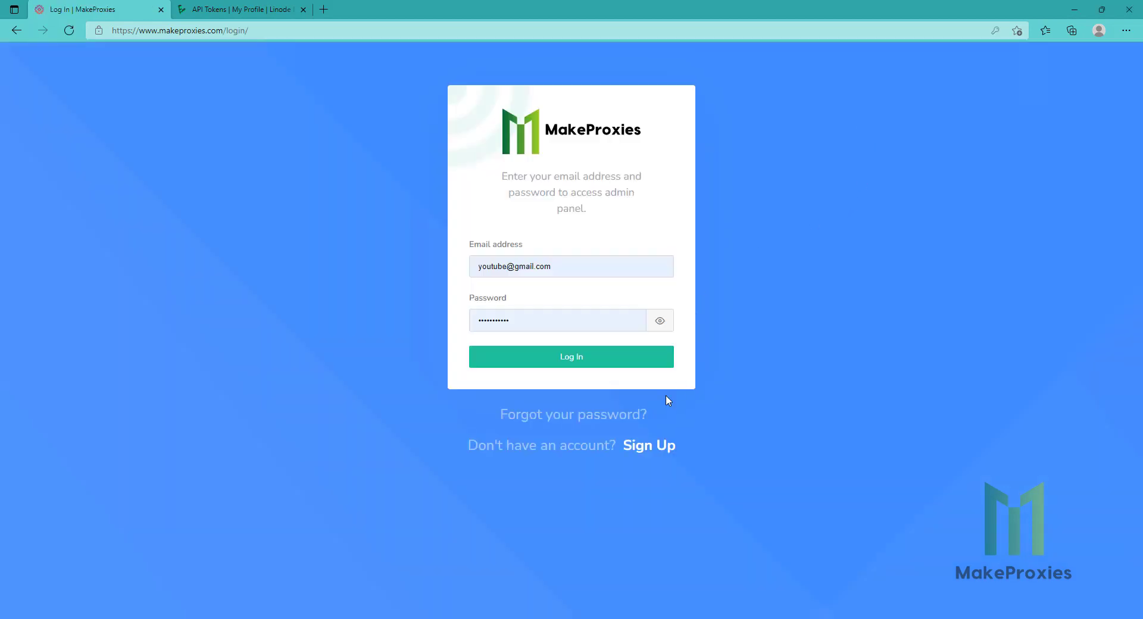
pyautogui.click(587, 359)
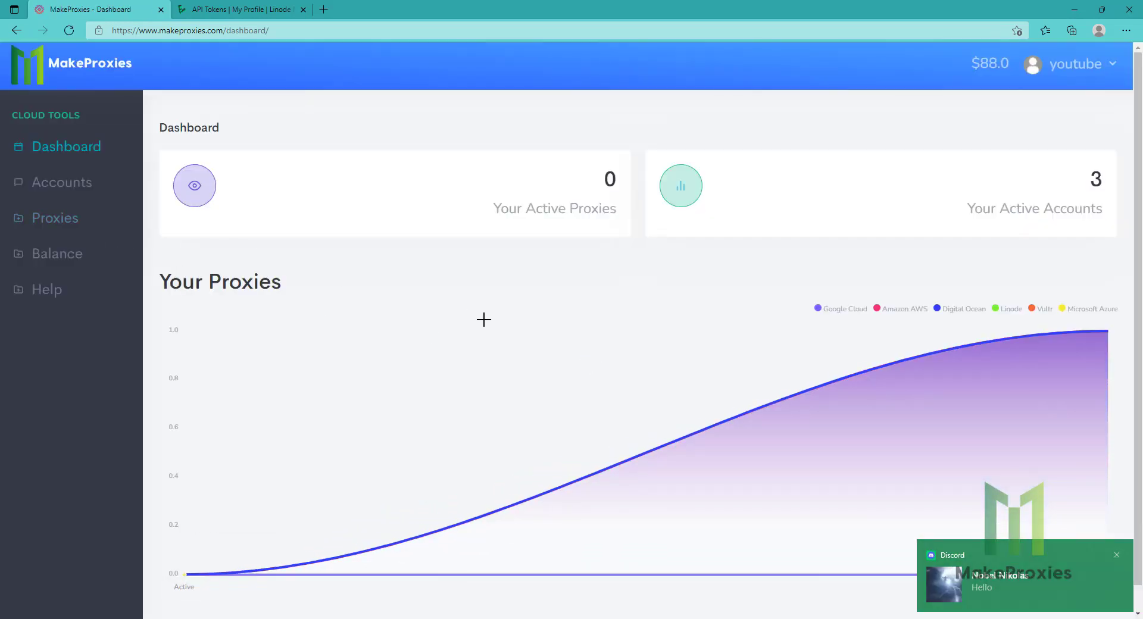
# Step: In Accounts, add a new cloud account and choose Linode as the provider
pyautogui.click(76, 188)
pyautogui.scroll(2, 439, 293)
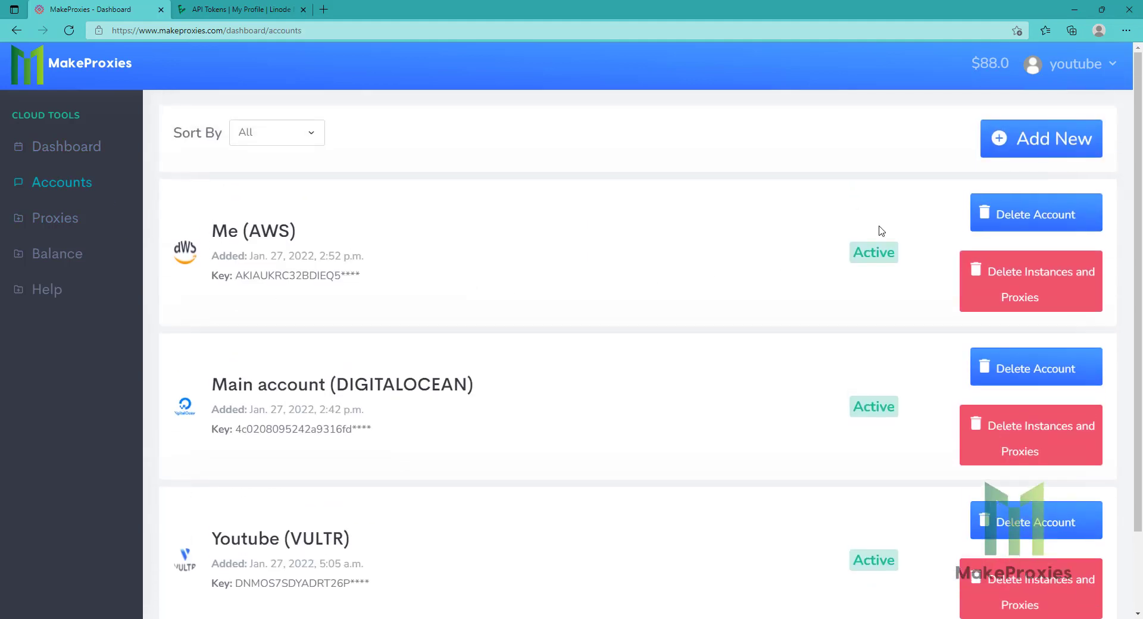
pyautogui.click(1010, 136)
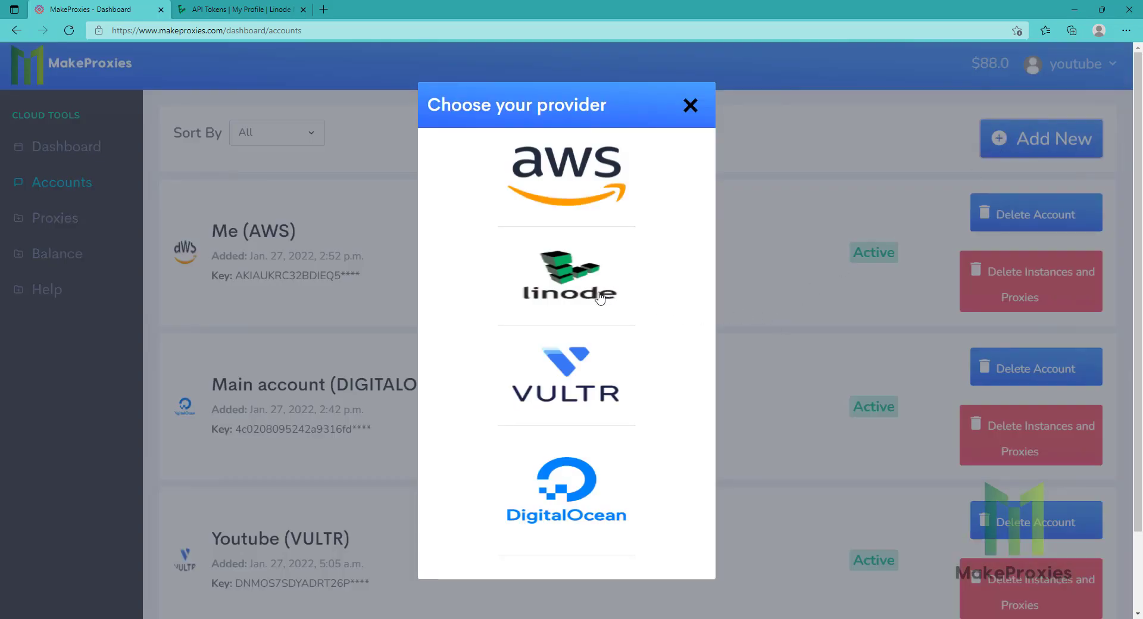
pyautogui.click(566, 273)
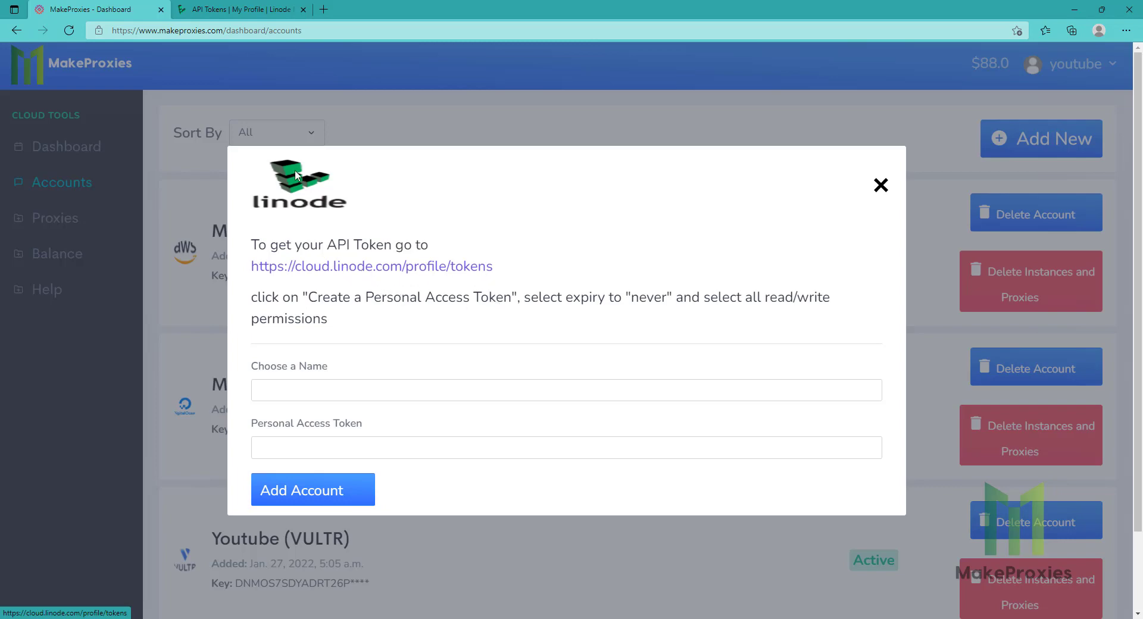
# Step: In Linode, create token 'makesproxies' with Select All Read/Write, then copy it
pyautogui.hotkey('ctrl', 'Tab')
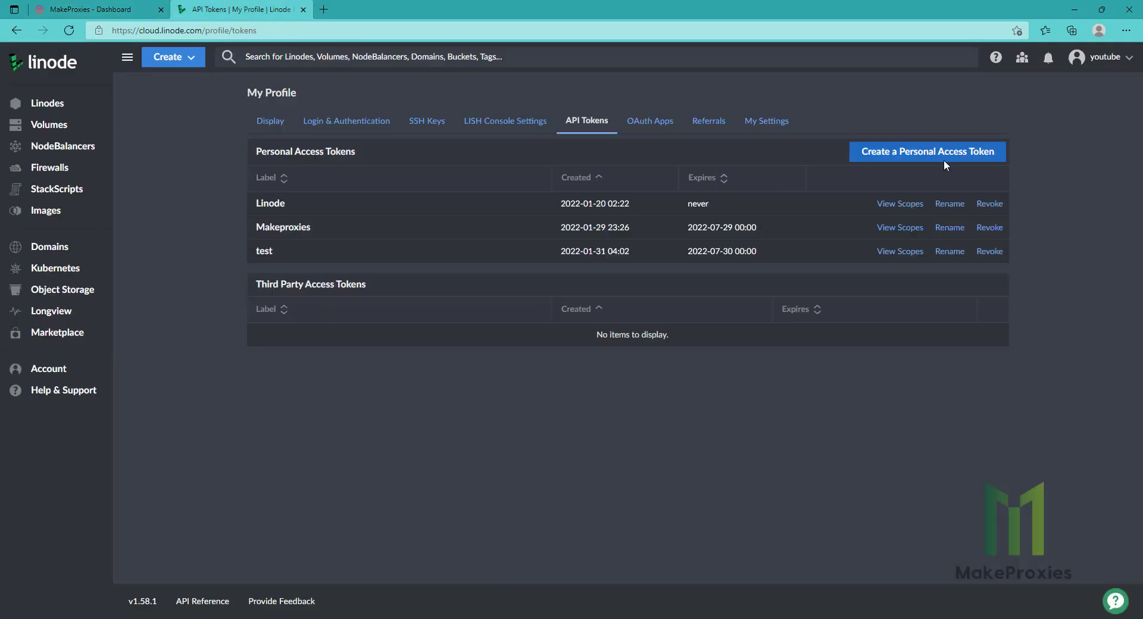
pyautogui.click(891, 149)
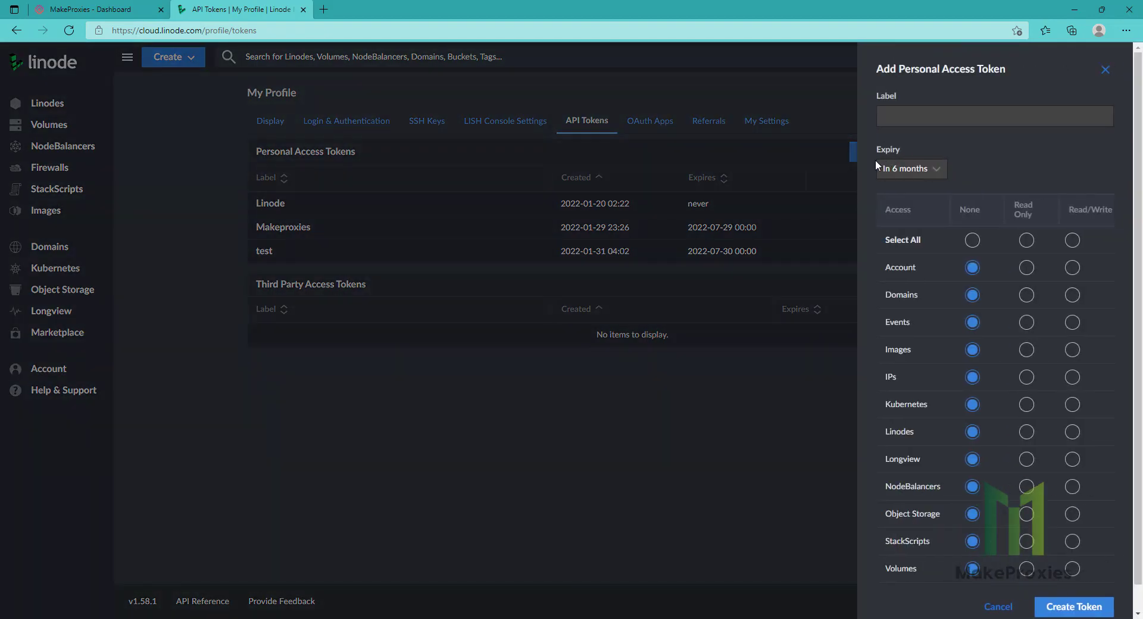
pyautogui.click(958, 121)
pyautogui.write('makesproxies')
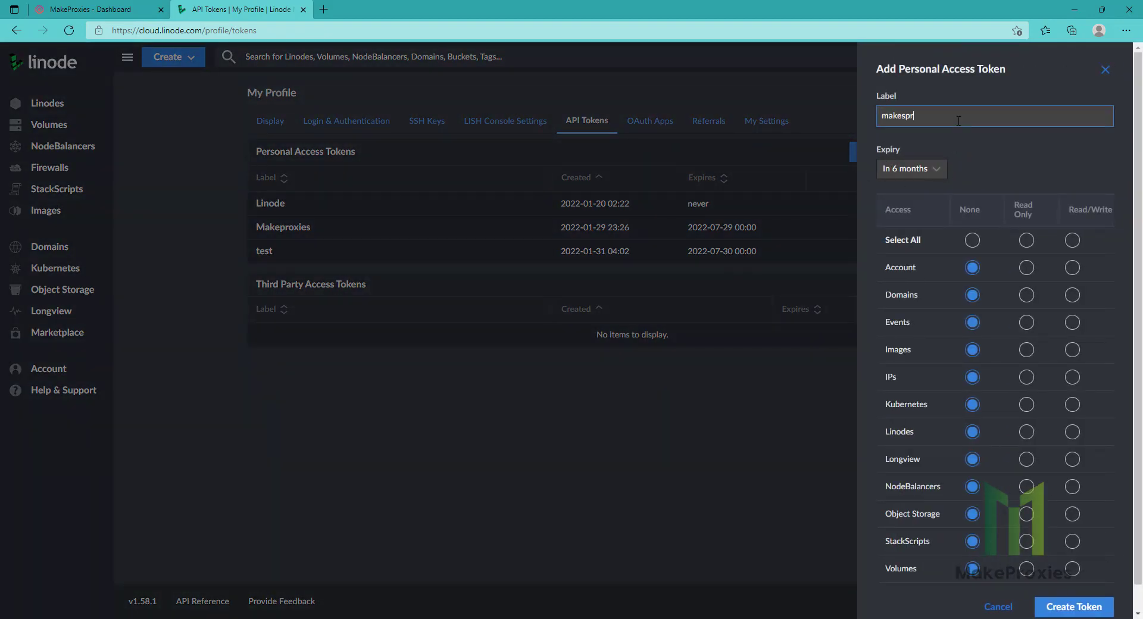
pyautogui.click(1078, 238)
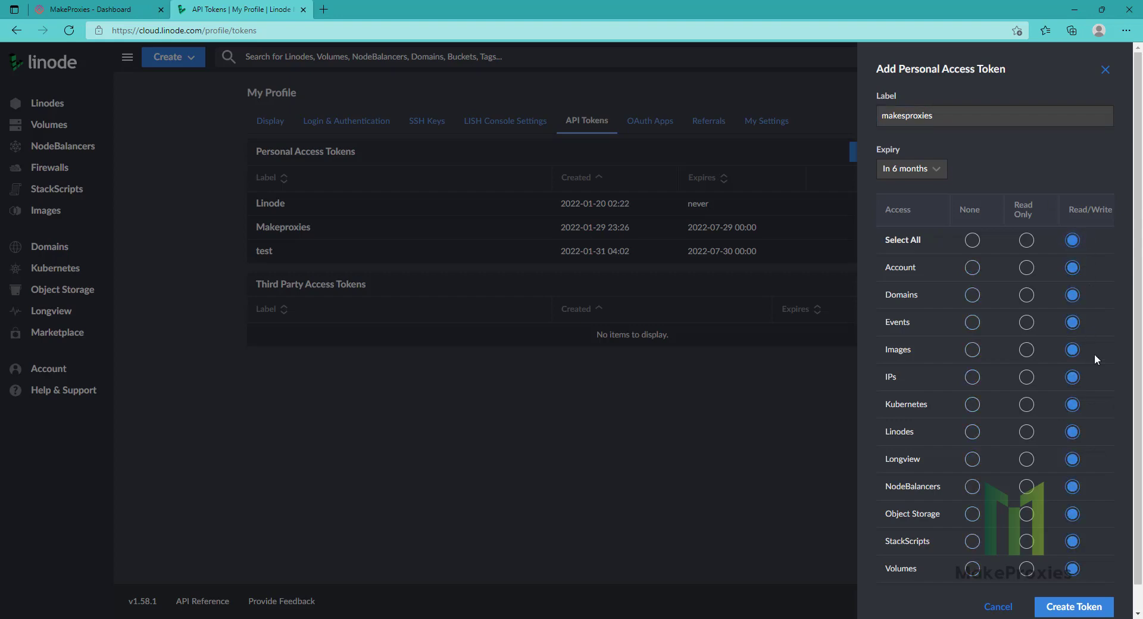
pyautogui.click(1080, 609)
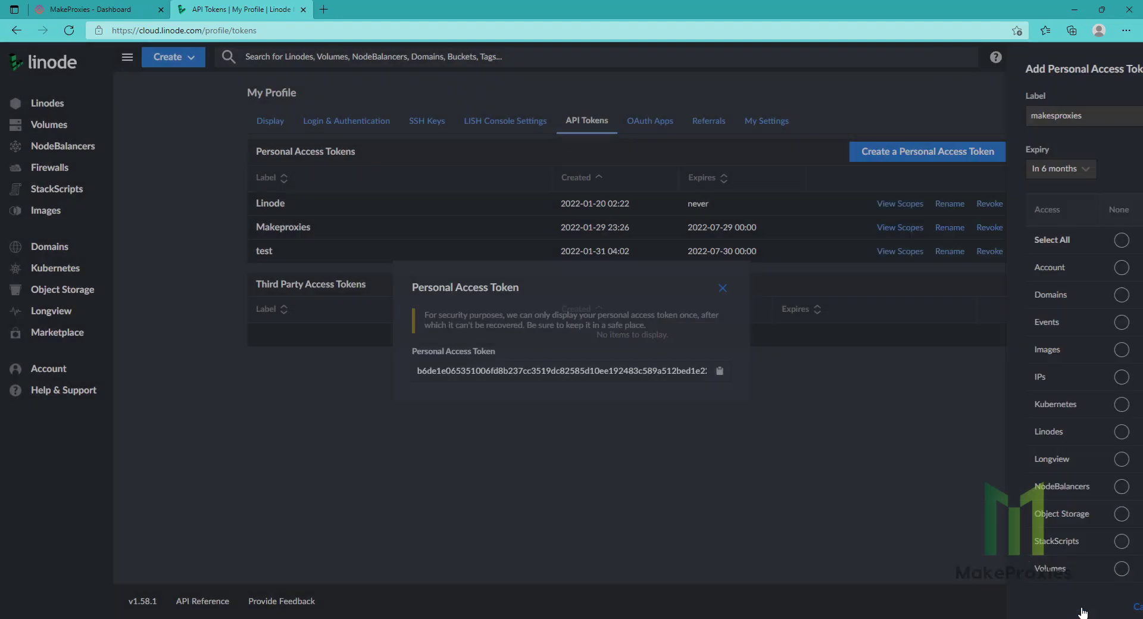
pyautogui.click(718, 374)
# Step: Add the Linode account named 'Youtube' with the pasted token, then go to Proxies
pyautogui.click(87, 7)
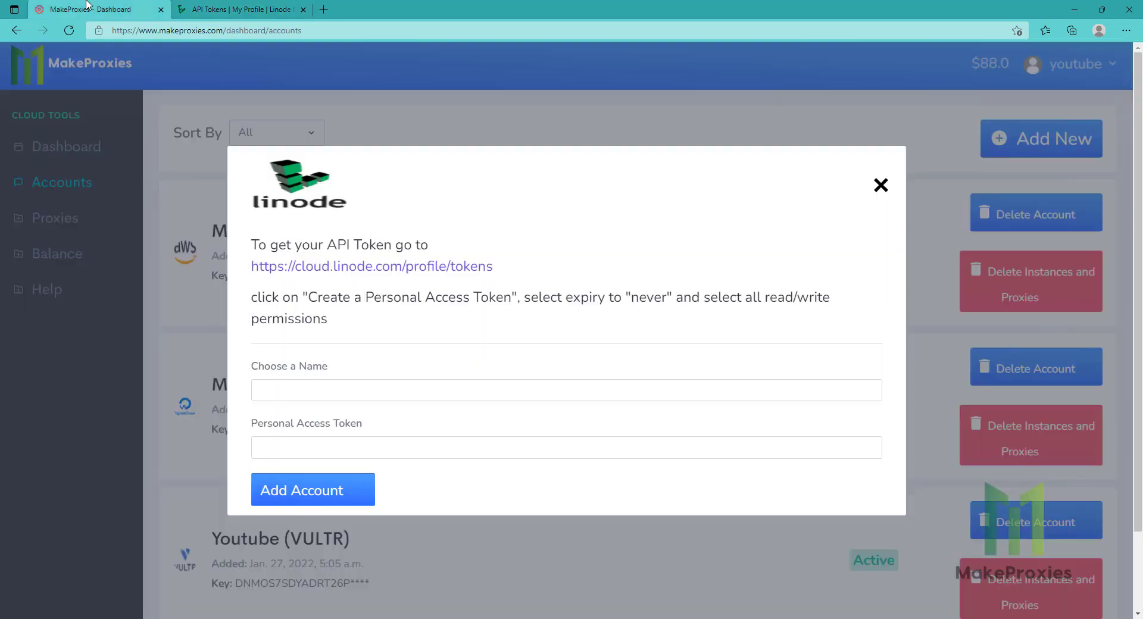
pyautogui.click(318, 394)
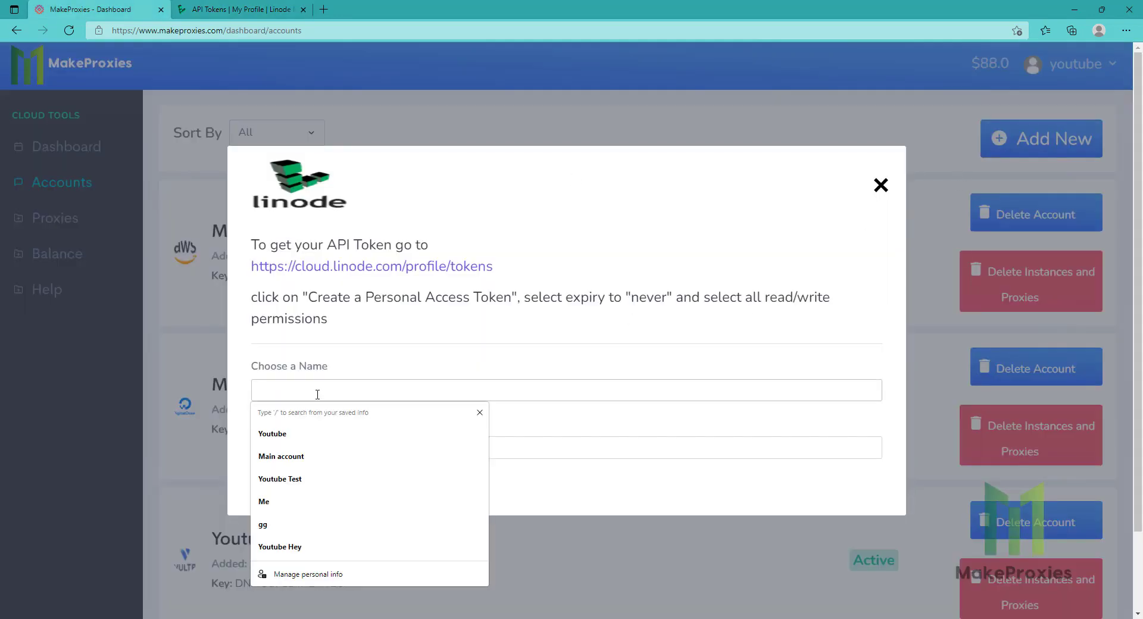
pyautogui.click(293, 438)
pyautogui.click(349, 451)
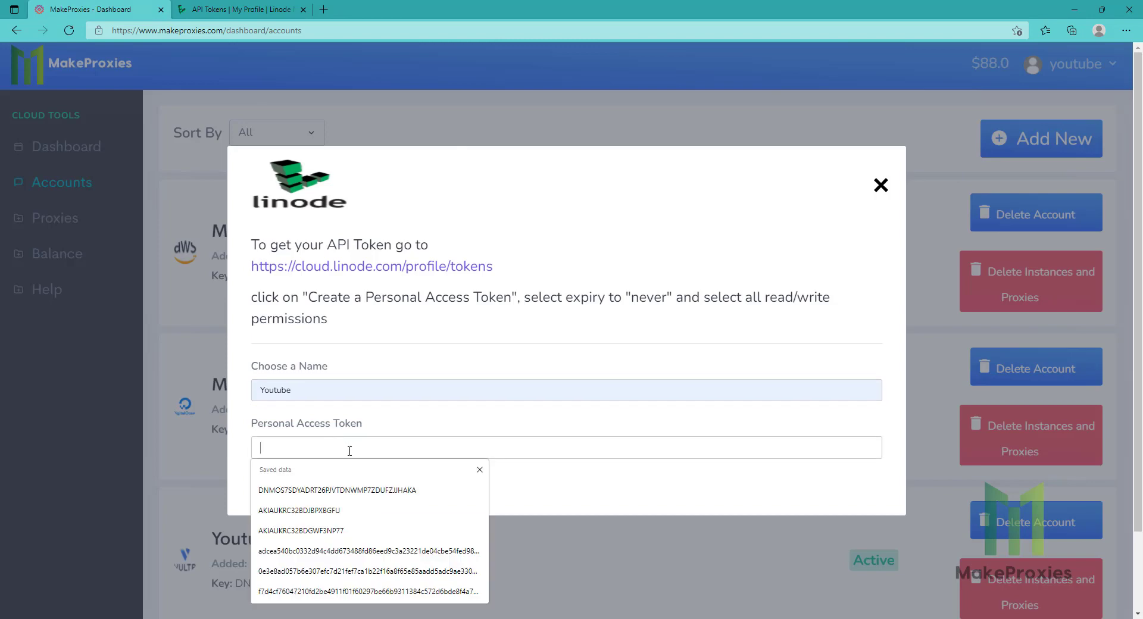
pyautogui.hotkey('ctrl', 'v')
pyautogui.click(345, 492)
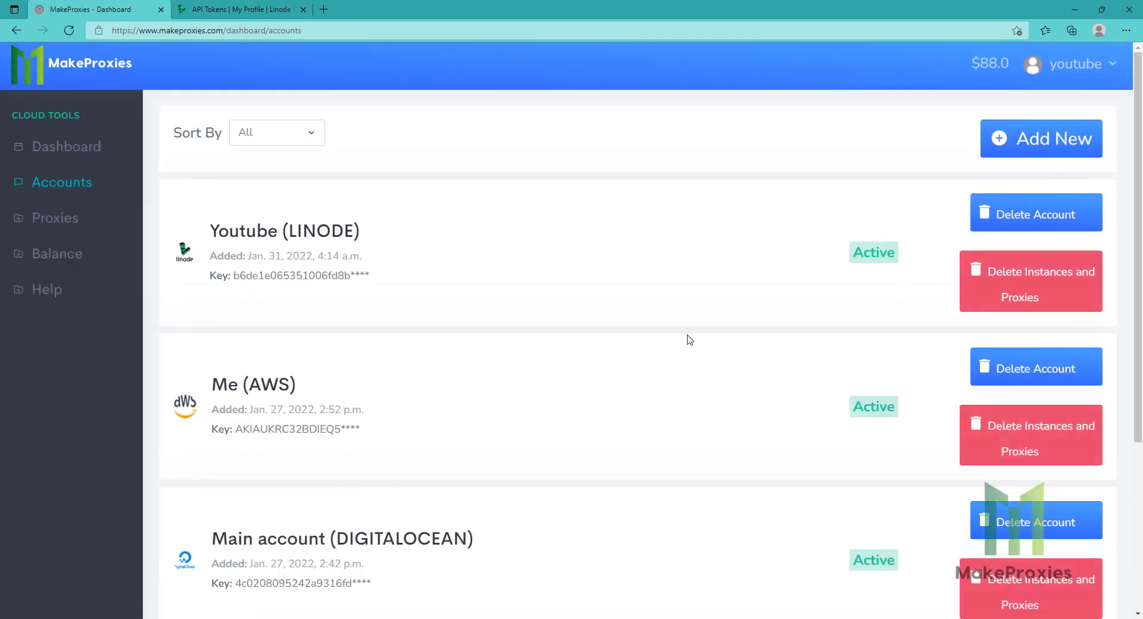
pyautogui.doubleClick(864, 251)
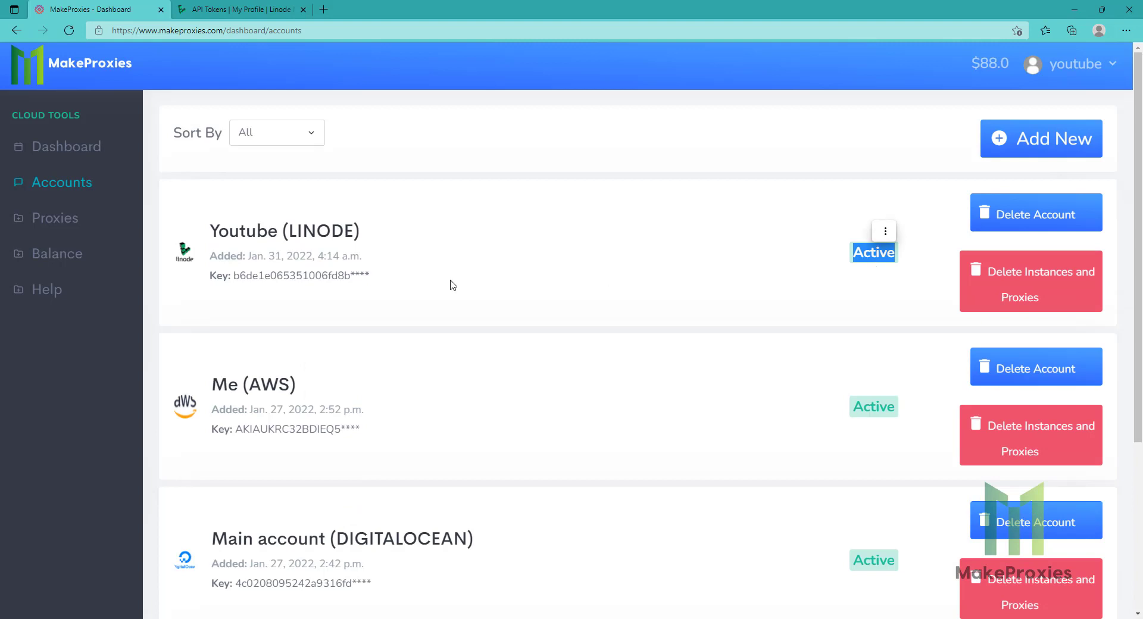
pyautogui.click(94, 227)
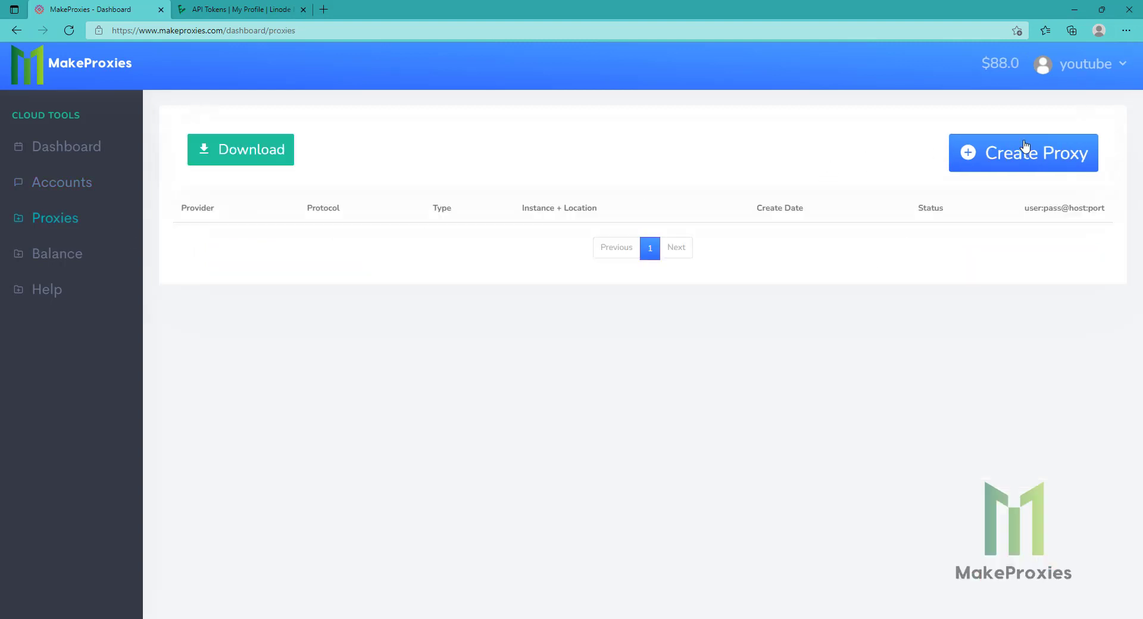
# Step: Start a new proxy order on the Youtube (LINODE) account in US - us-east with Nanode 1GB
pyautogui.click(1015, 143)
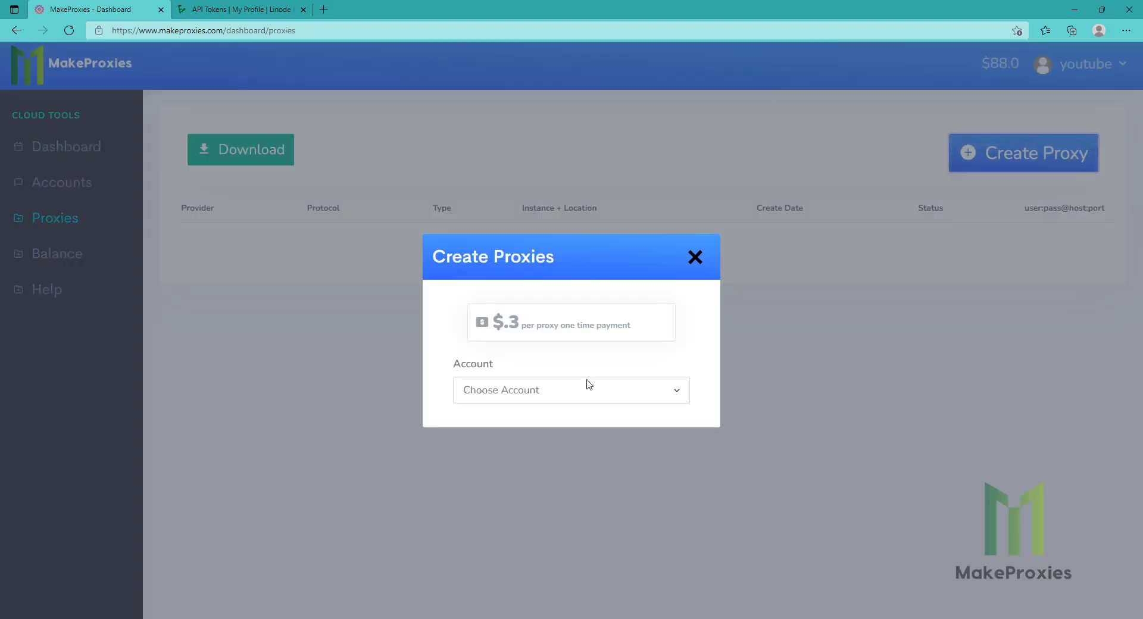
pyautogui.click(546, 392)
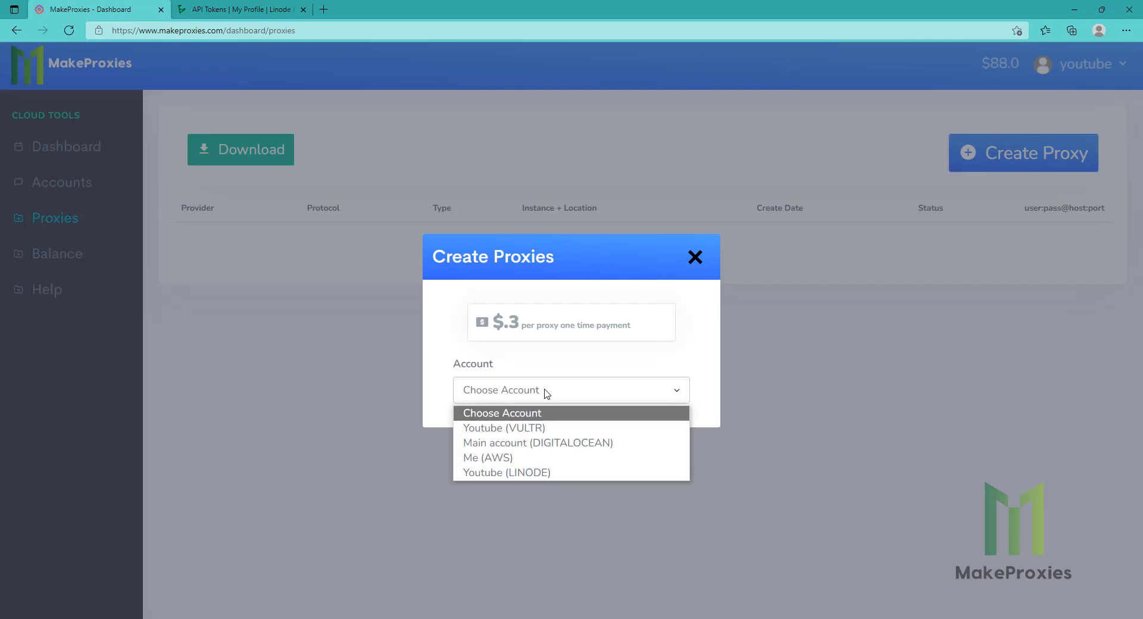
pyautogui.click(553, 474)
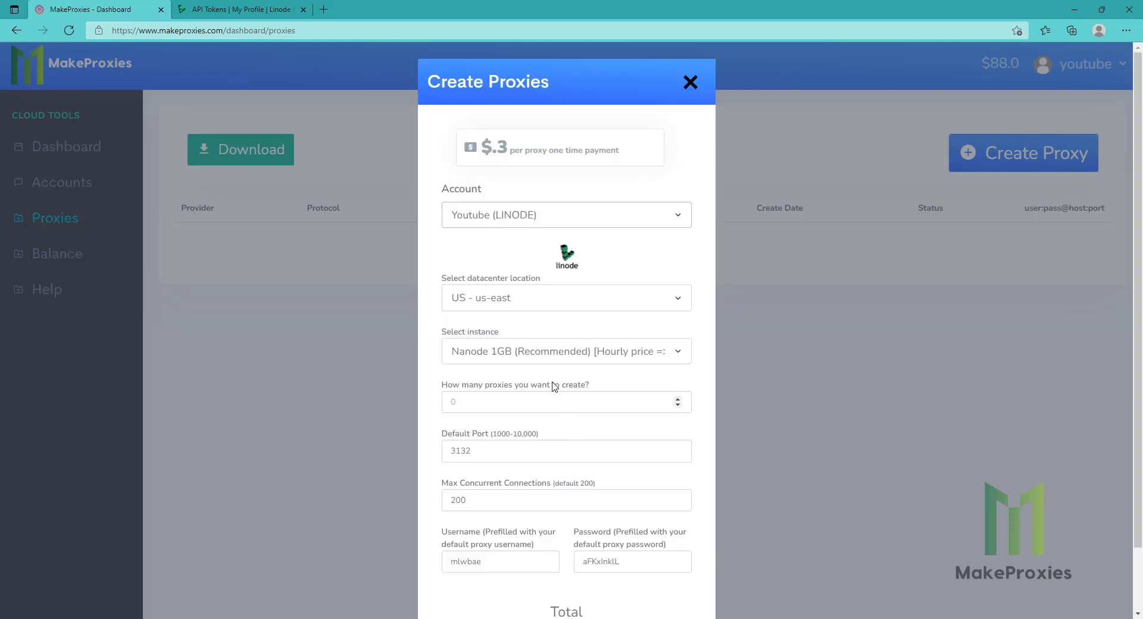
pyautogui.scroll(-1, 487, 223)
pyautogui.click(488, 225)
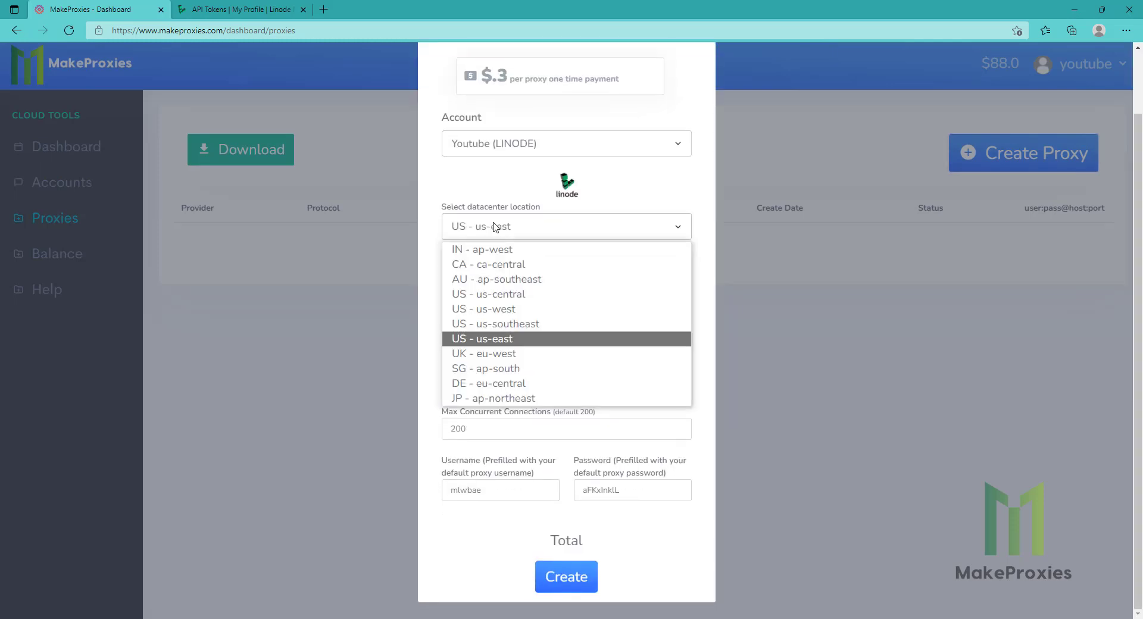
pyautogui.click(527, 236)
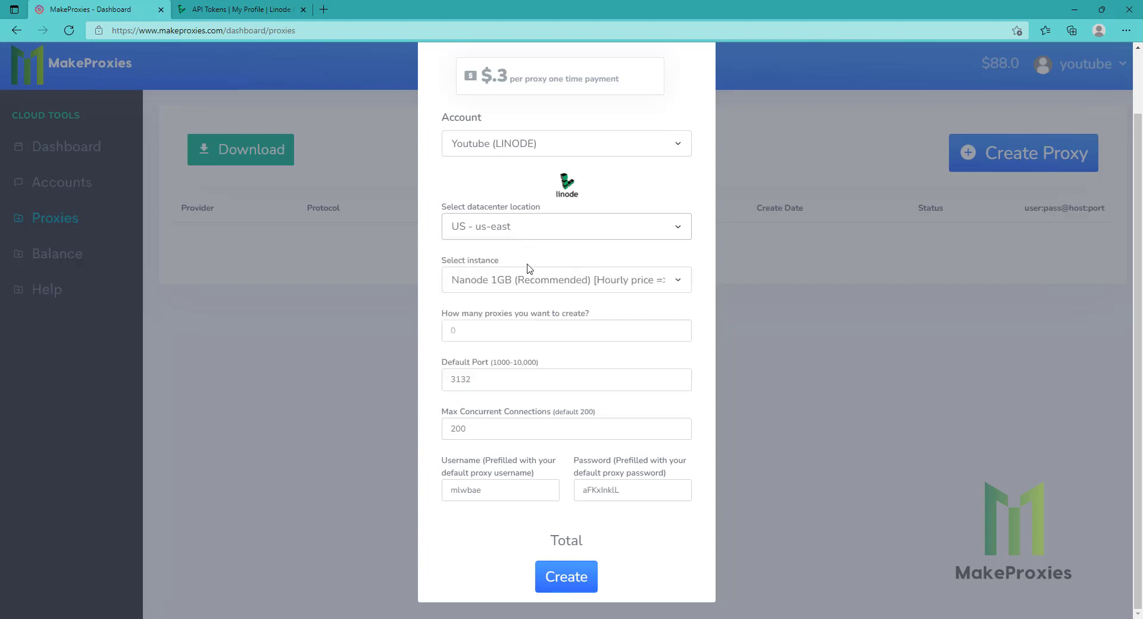
pyautogui.click(521, 281)
pyautogui.click(522, 281)
pyautogui.click(517, 286)
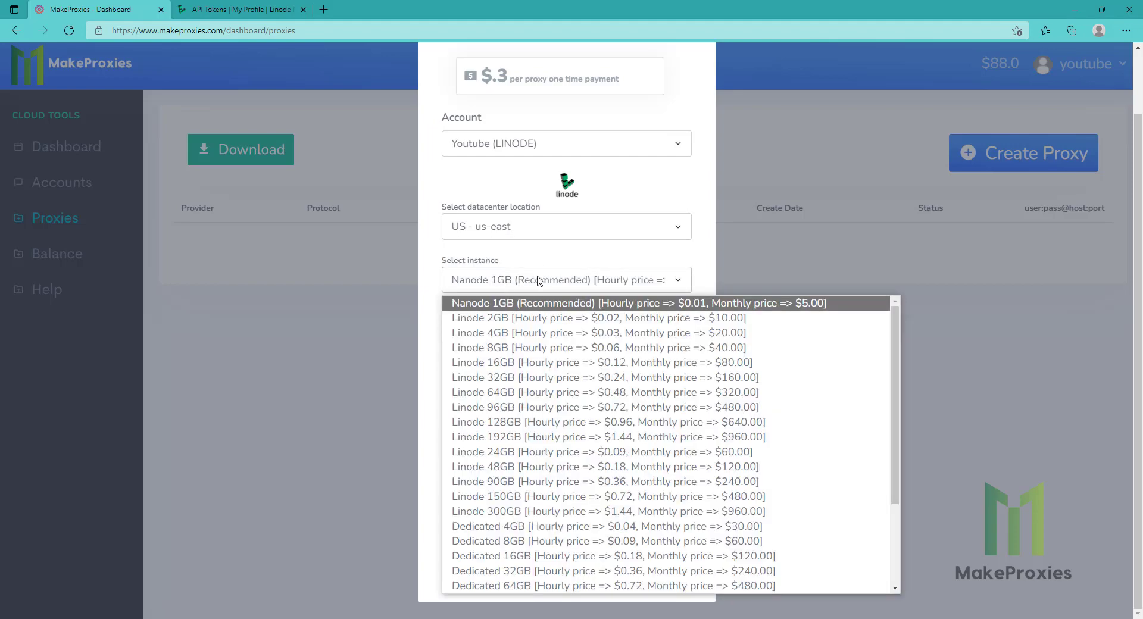
pyautogui.click(539, 282)
# Step: Order 2 proxies on port 4444, max 300 connections, username 'youtube', and create them
pyautogui.click(516, 333)
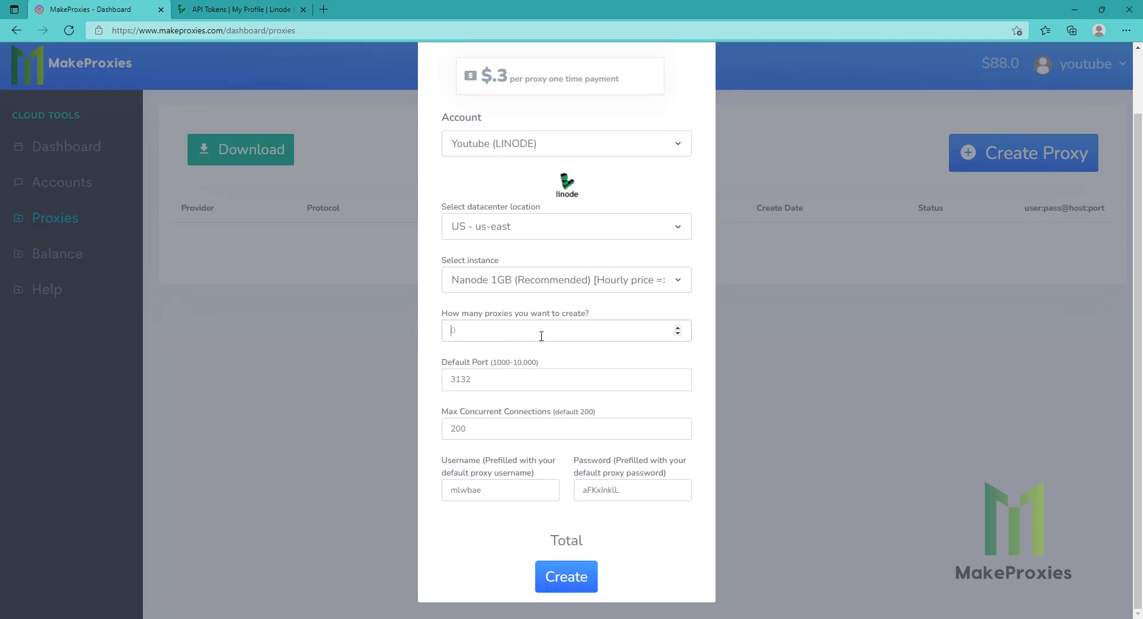
pyautogui.write('2')
pyautogui.press('Tab')
pyautogui.write('4444')
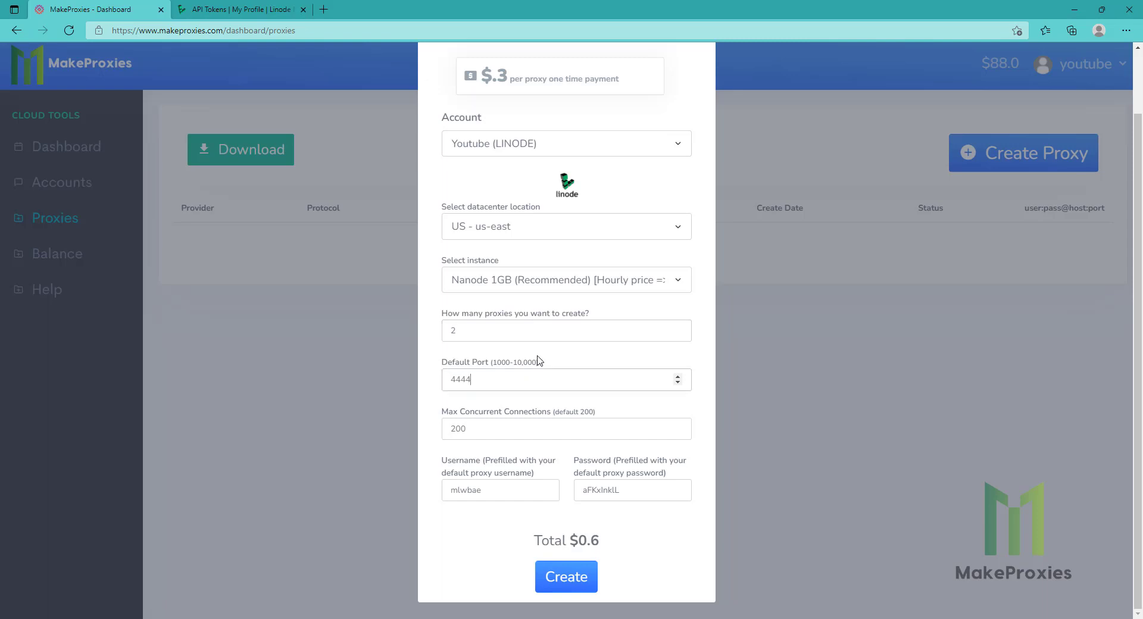
pyautogui.doubleClick(660, 422)
pyautogui.write('300')
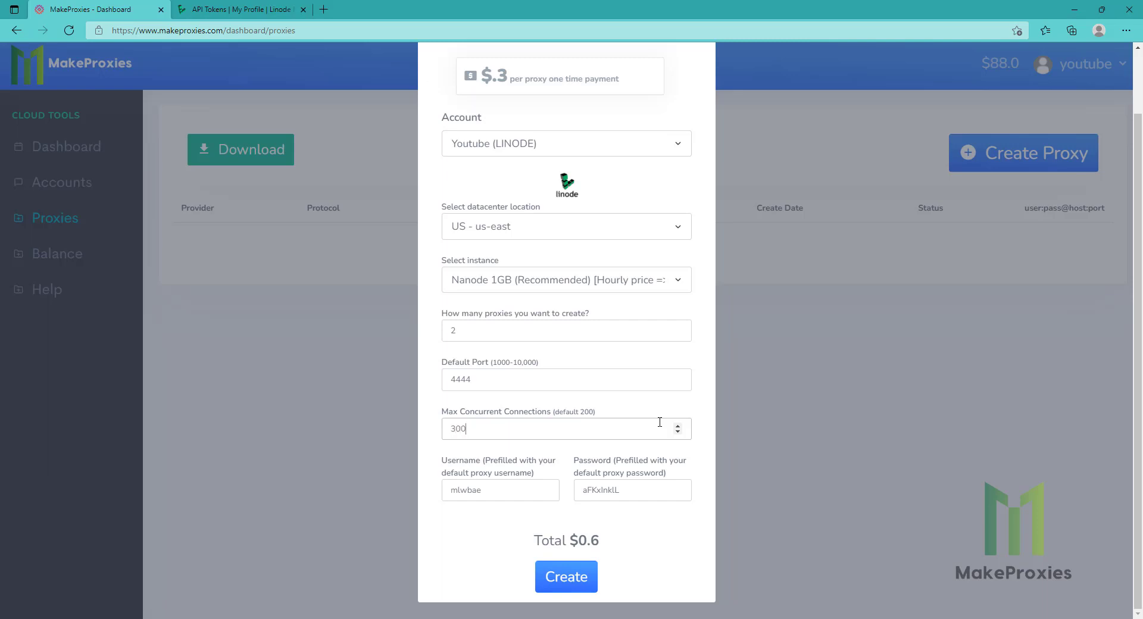
pyautogui.moveTo(506, 491); pyautogui.dragTo(453, 490)
pyautogui.write('youtube')
pyautogui.moveTo(585, 494); pyautogui.dragTo(624, 496)
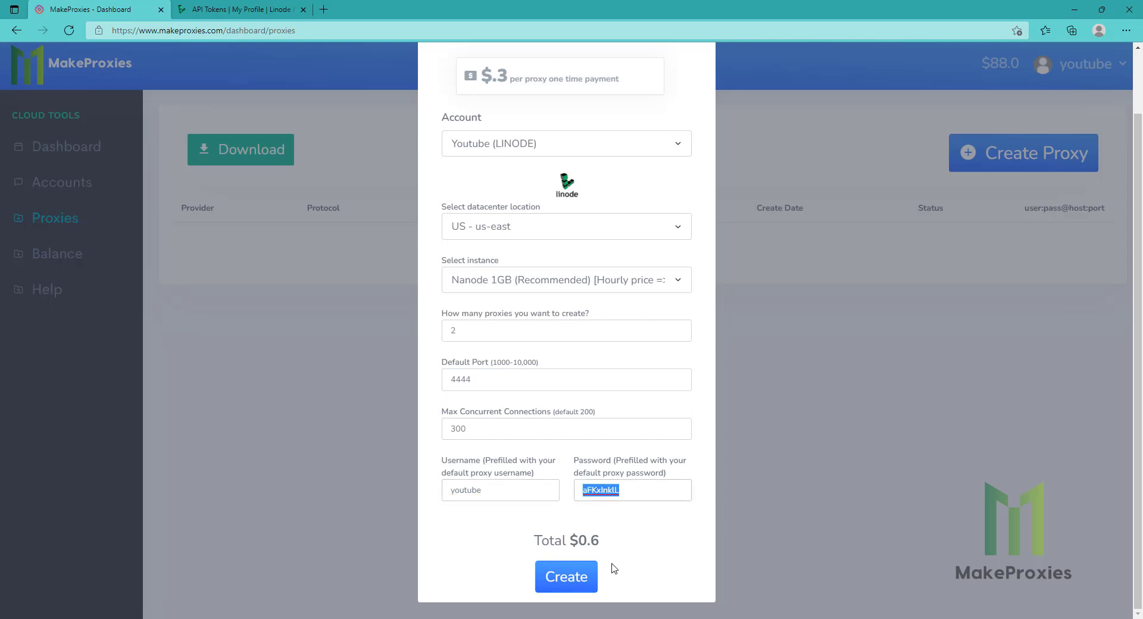
pyautogui.click(584, 579)
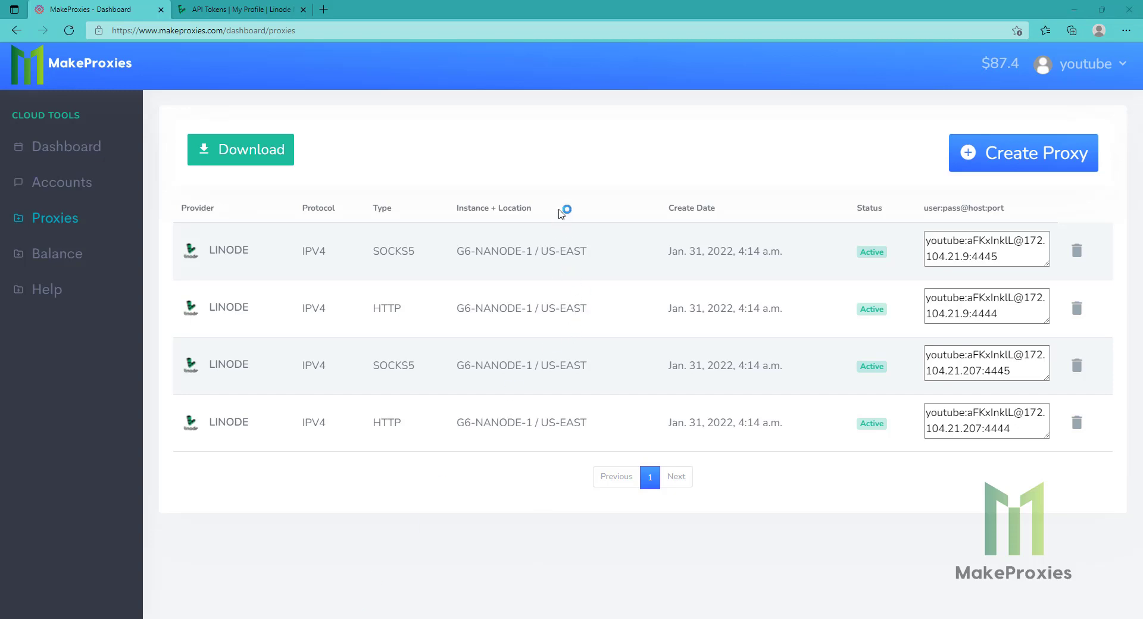
# Step: Download the proxy list as HOST:PORT:USER:PASS, All providers, HTTP type
pyautogui.click(348, 479)
pyautogui.click(244, 163)
pyautogui.click(557, 307)
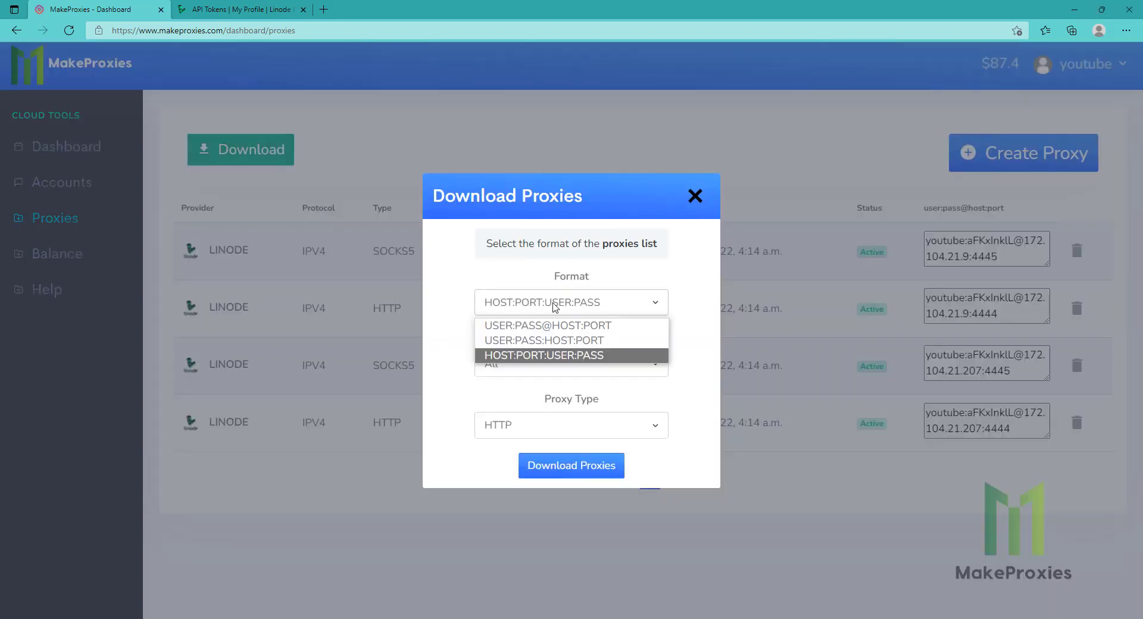
pyautogui.click(606, 402)
pyautogui.click(542, 365)
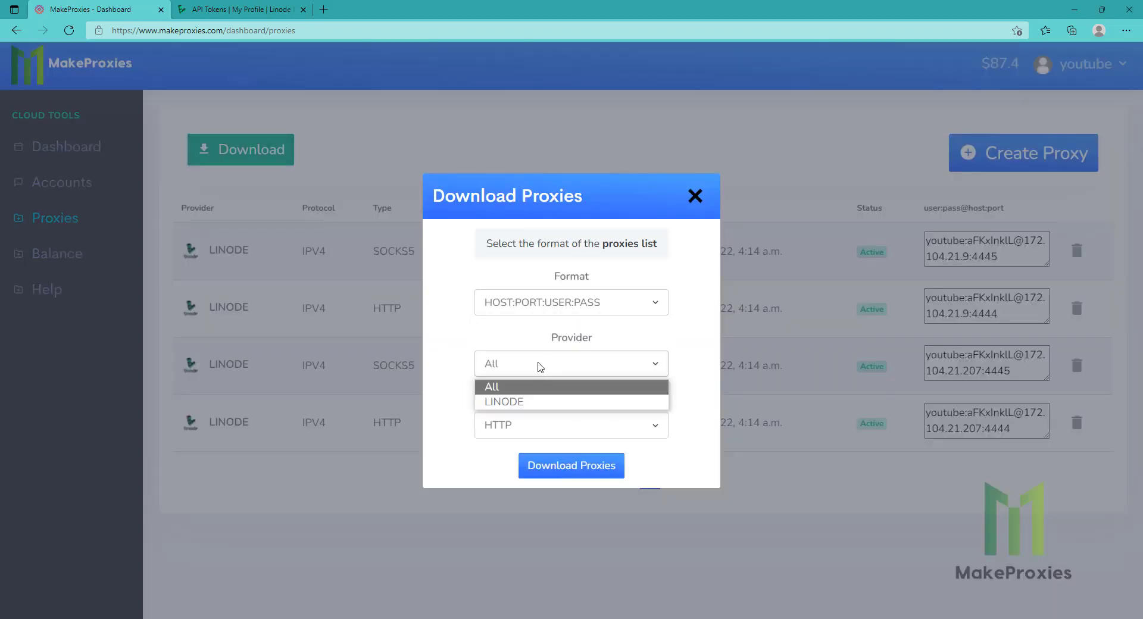
pyautogui.click(545, 385)
pyautogui.click(568, 426)
pyautogui.click(544, 428)
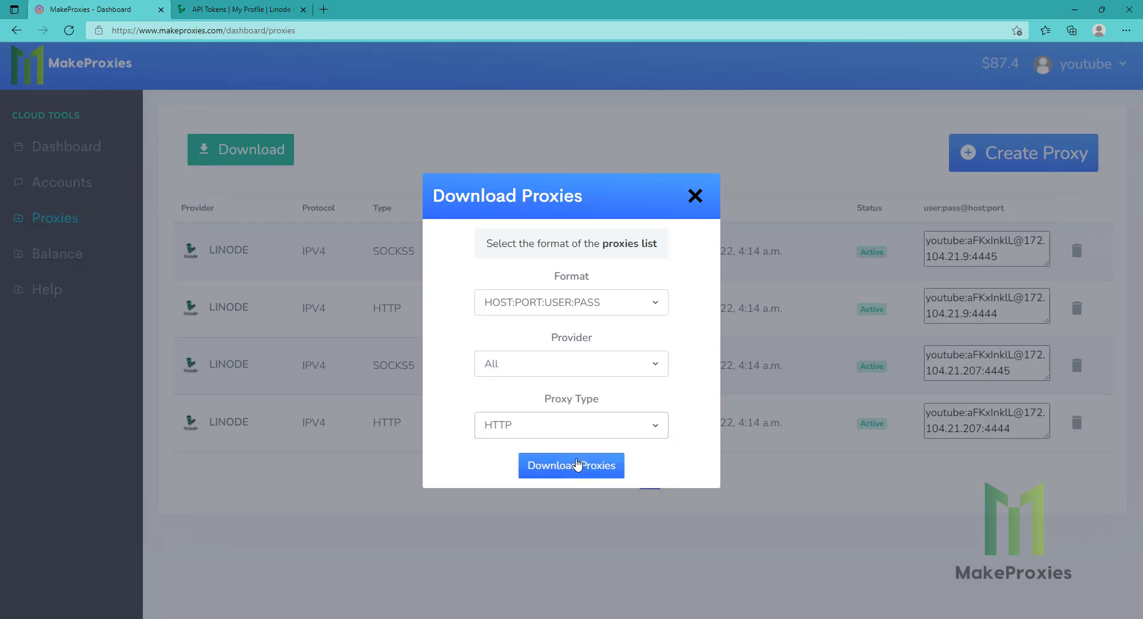
pyautogui.click(580, 467)
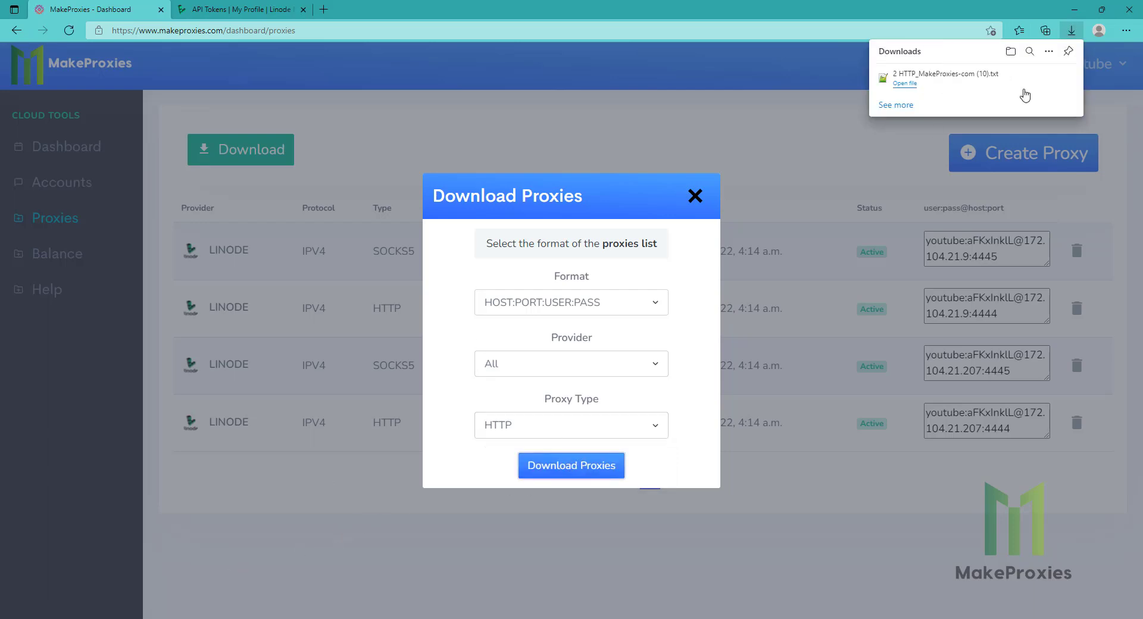
# Step: Open the downloaded text file, select both proxy lines, and close the editor
pyautogui.click(944, 83)
pyautogui.hotkey('ctrl', 'a')
pyautogui.hotkey('ctrl', 'c')
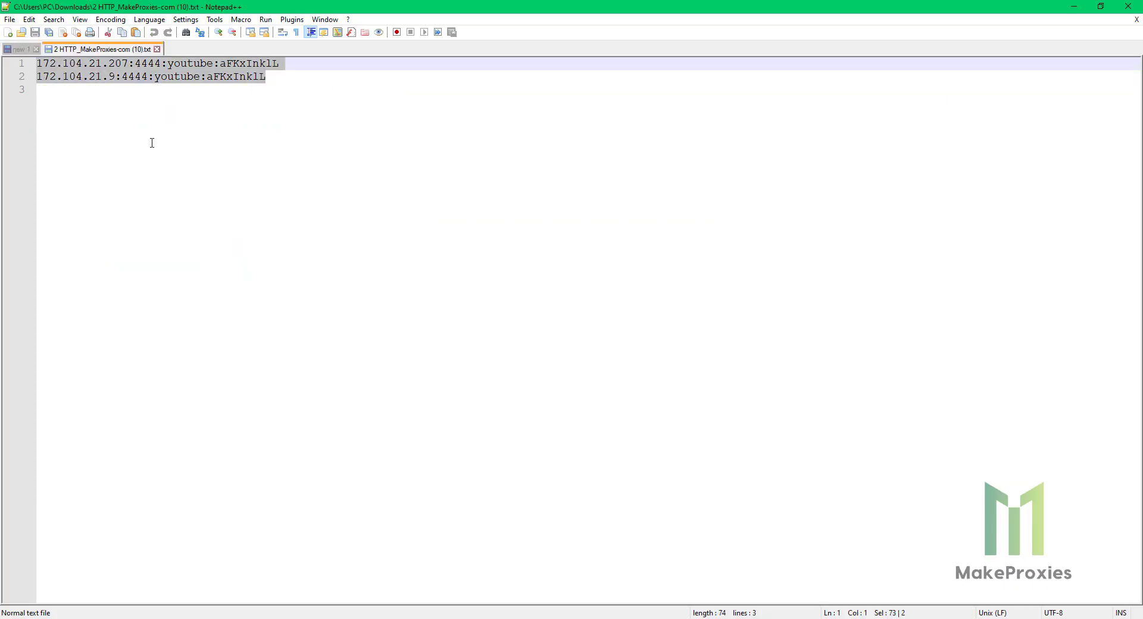
pyautogui.click(1128, 5)
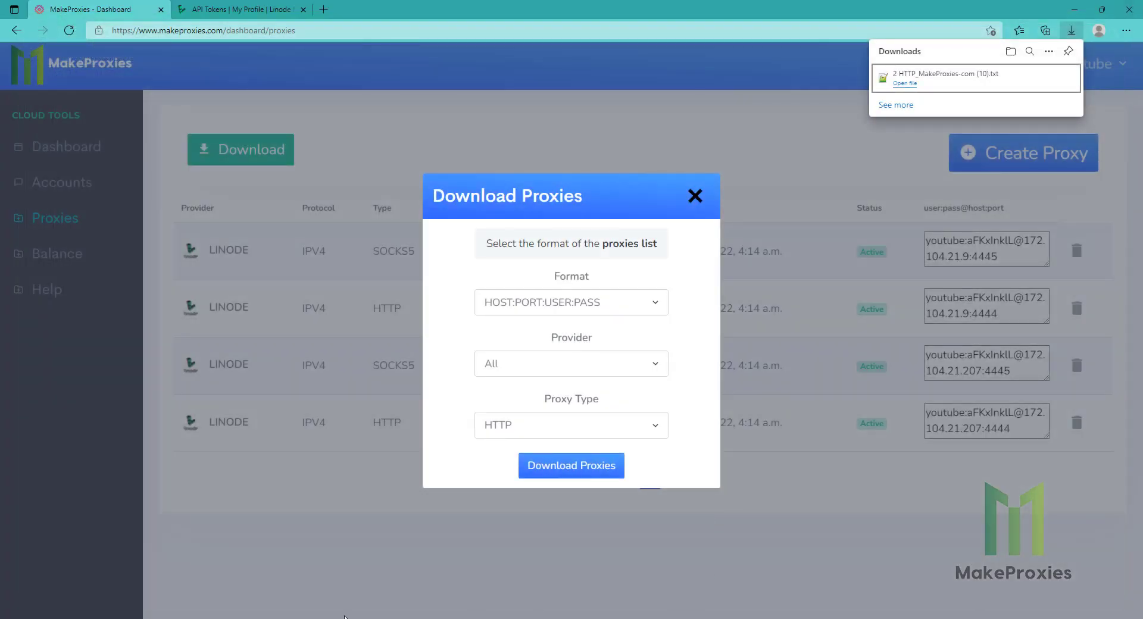
# Step: Import the two copied HTTP proxies into FOGLDN Proxy Tester
pyautogui.click(344, 616)
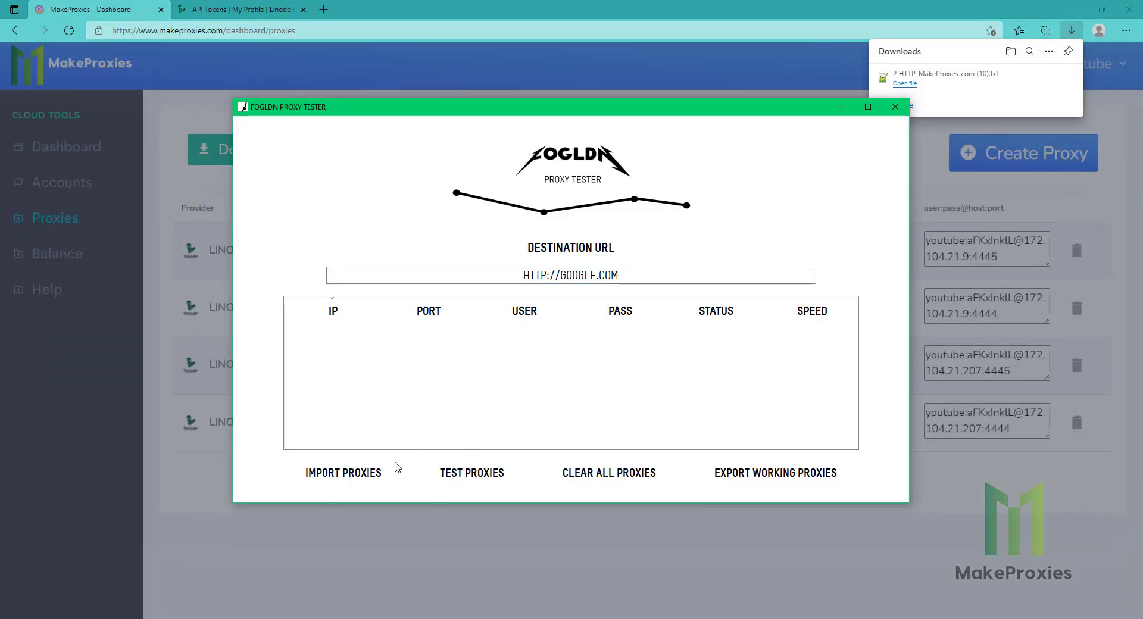
pyautogui.click(396, 469)
pyautogui.click(536, 344)
pyautogui.hotkey('ctrl', 'v')
pyautogui.click(572, 410)
pyautogui.click(505, 473)
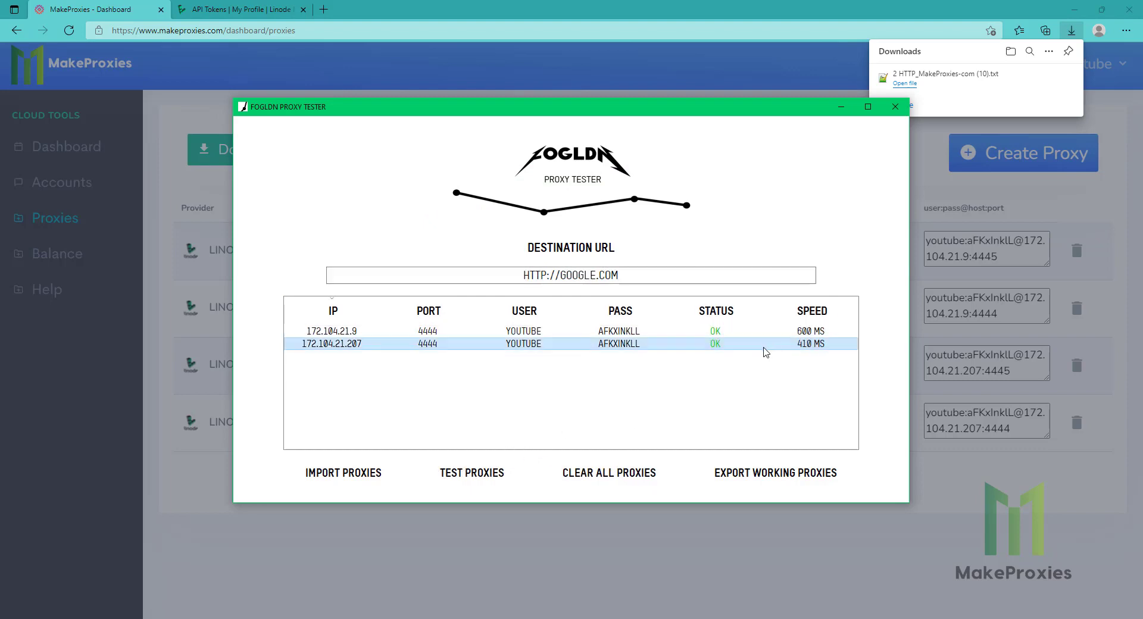
pyautogui.click(731, 332)
pyautogui.click(736, 345)
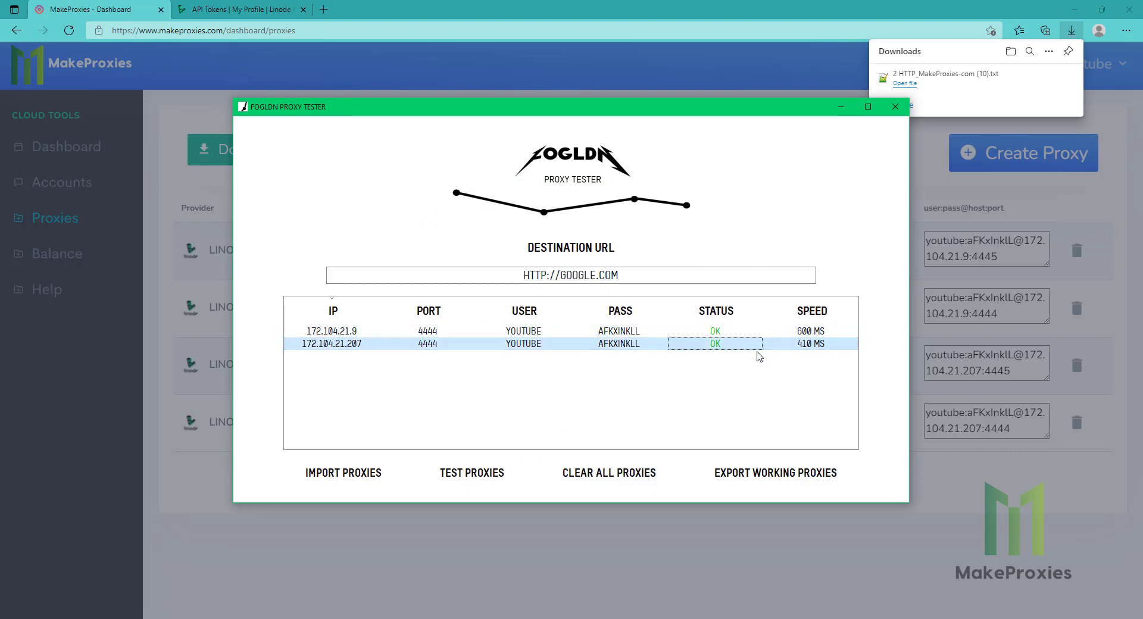